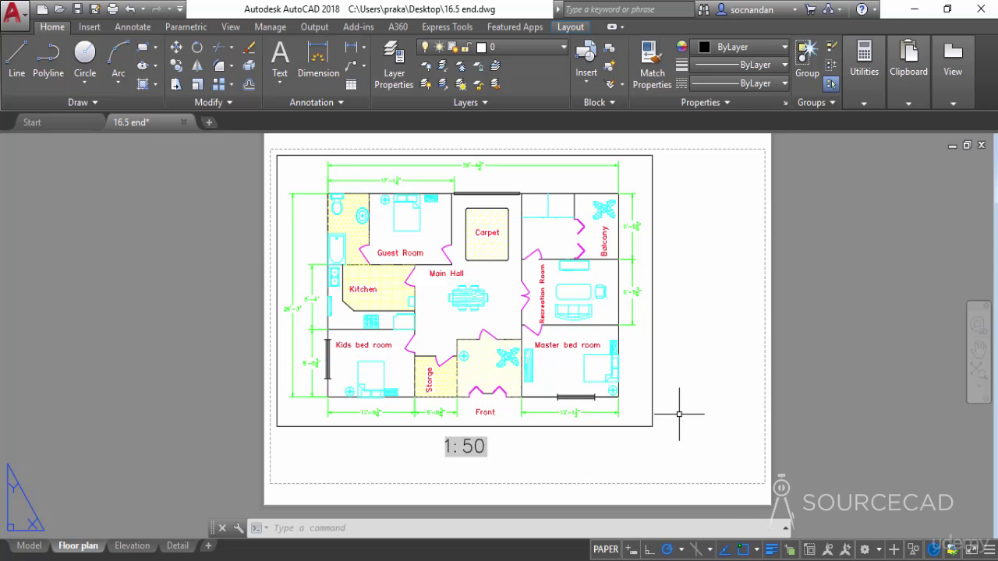
click(914, 9)
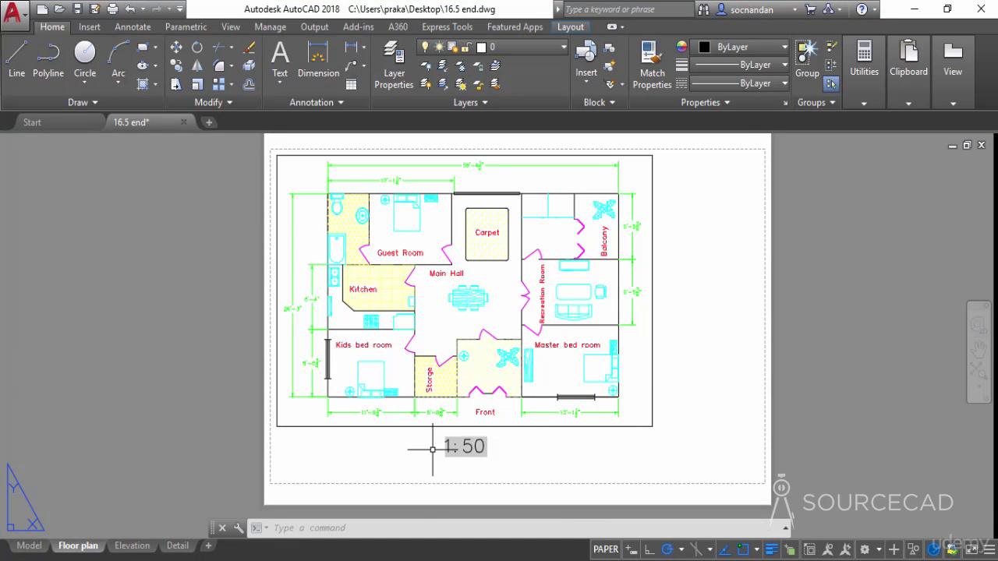
Step: Insert the Title block drawing from the Desktop into the Floor plan layout, placing it just inside the lower-left corner of the printable area
click(89, 27)
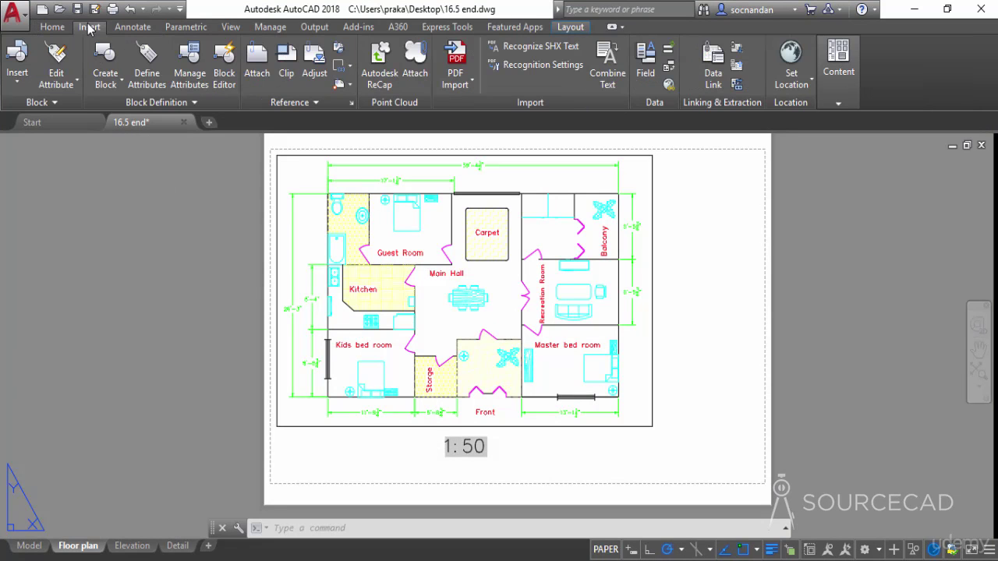
click(18, 78)
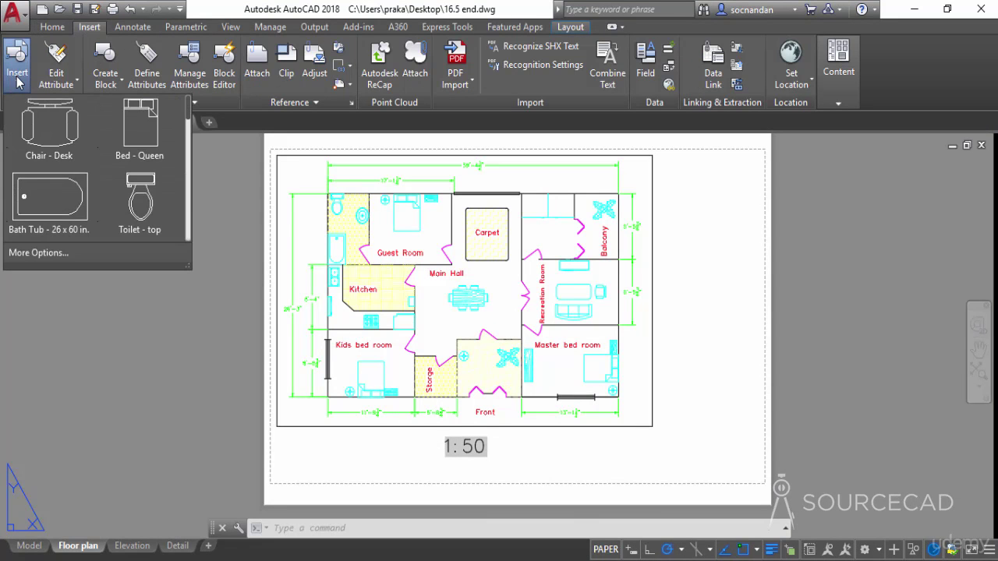
click(100, 252)
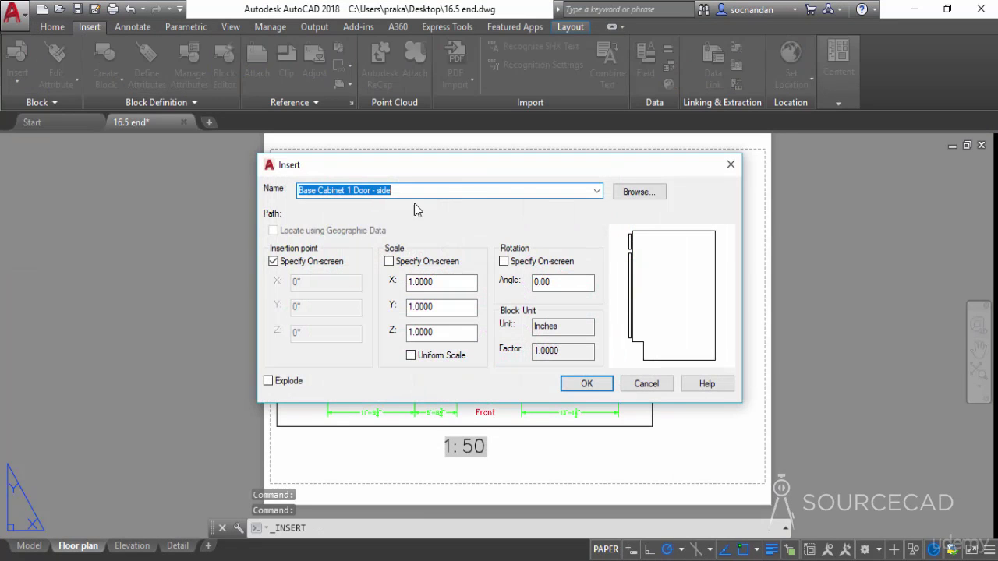
click(644, 194)
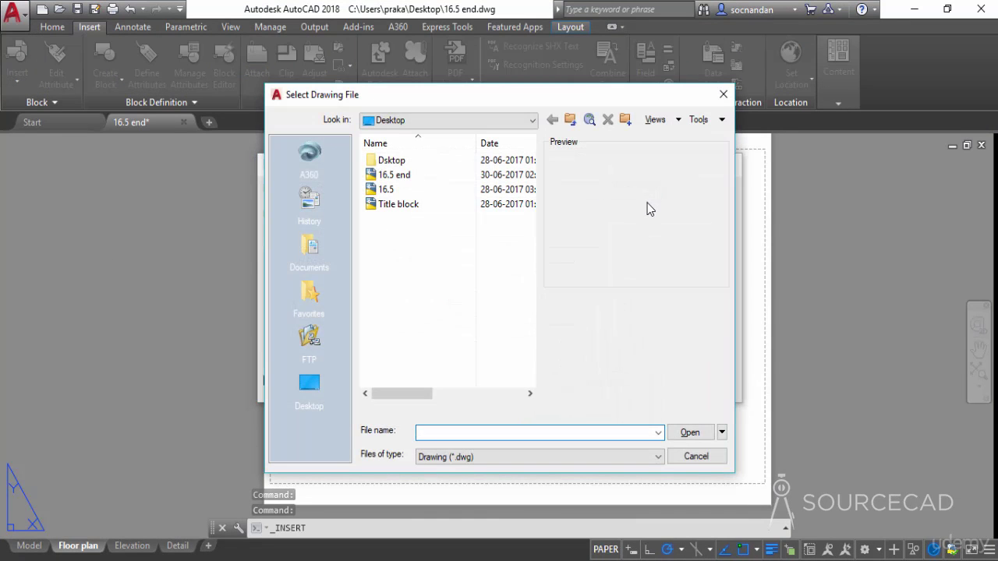
click(472, 206)
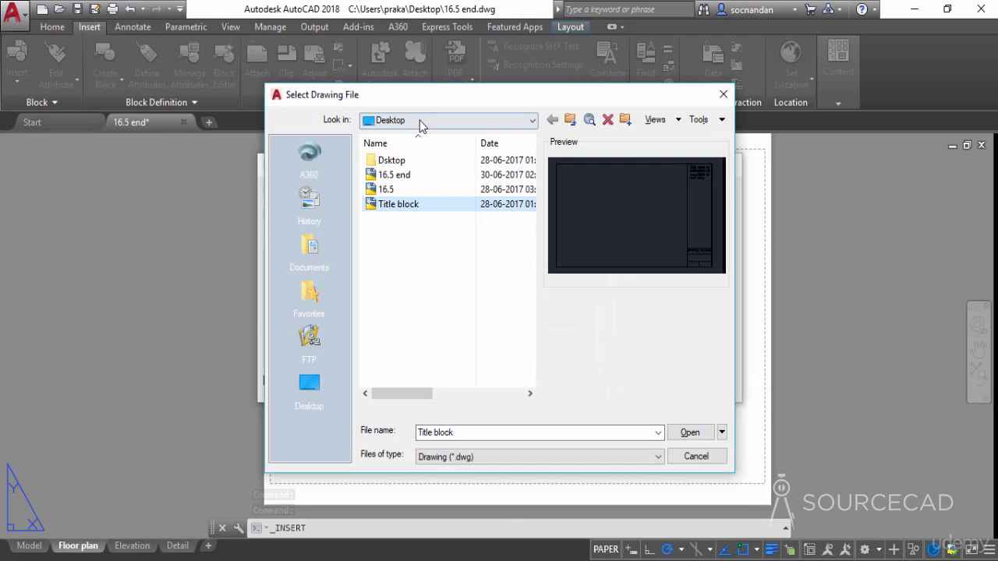
click(689, 433)
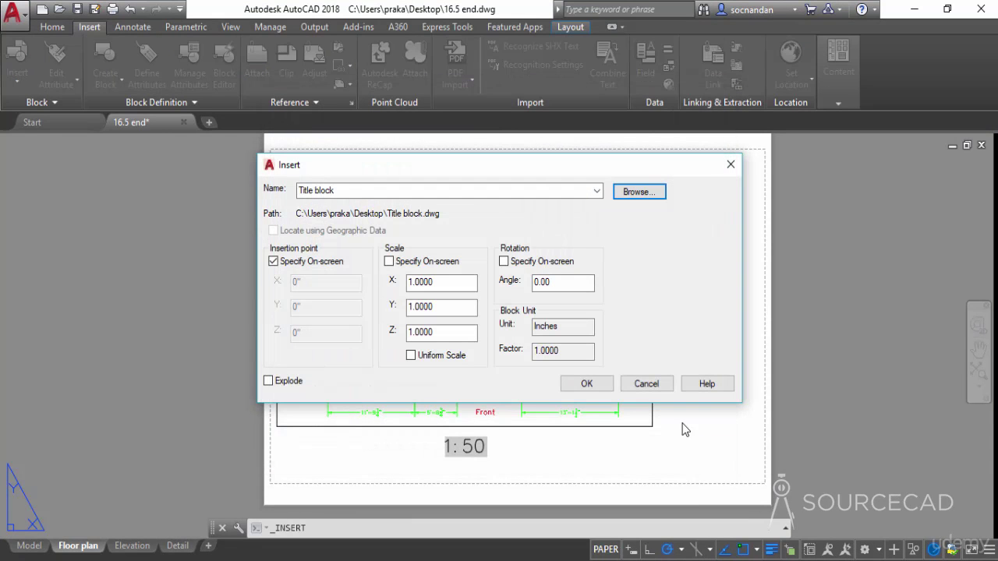
click(586, 384)
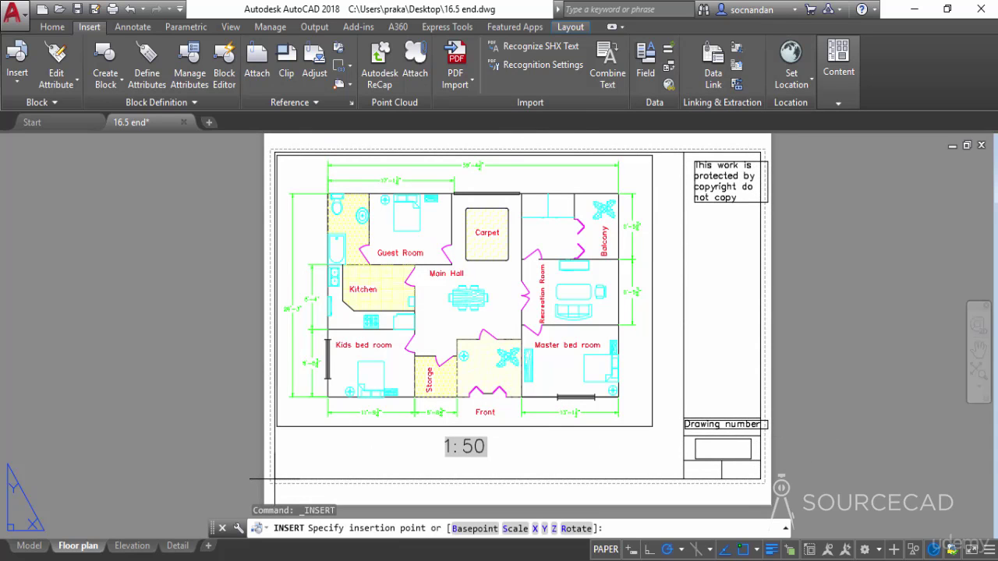
click(273, 479)
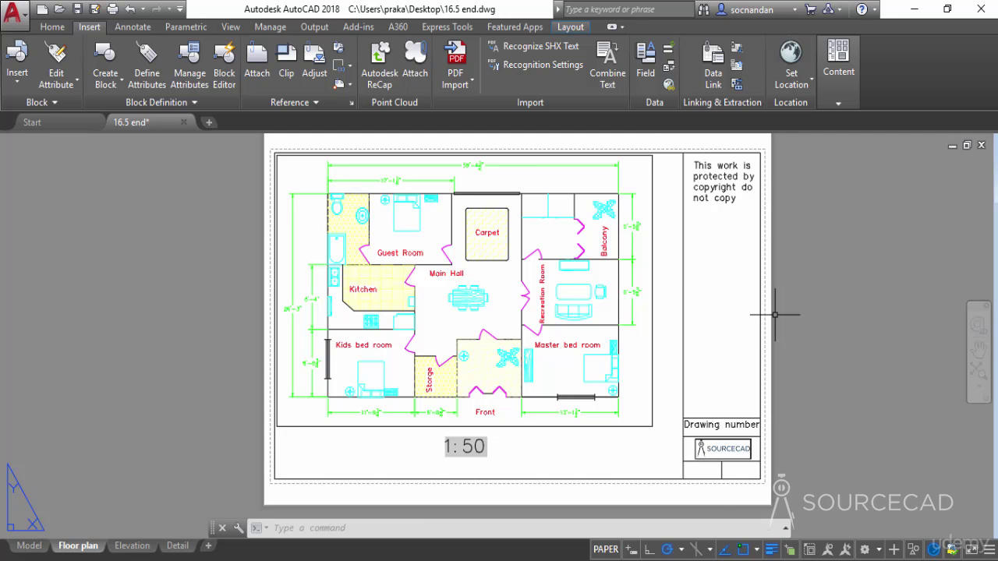
Step: Explode the inserted title block on the Floor plan sheet into separate objects
mouse_move(762, 310)
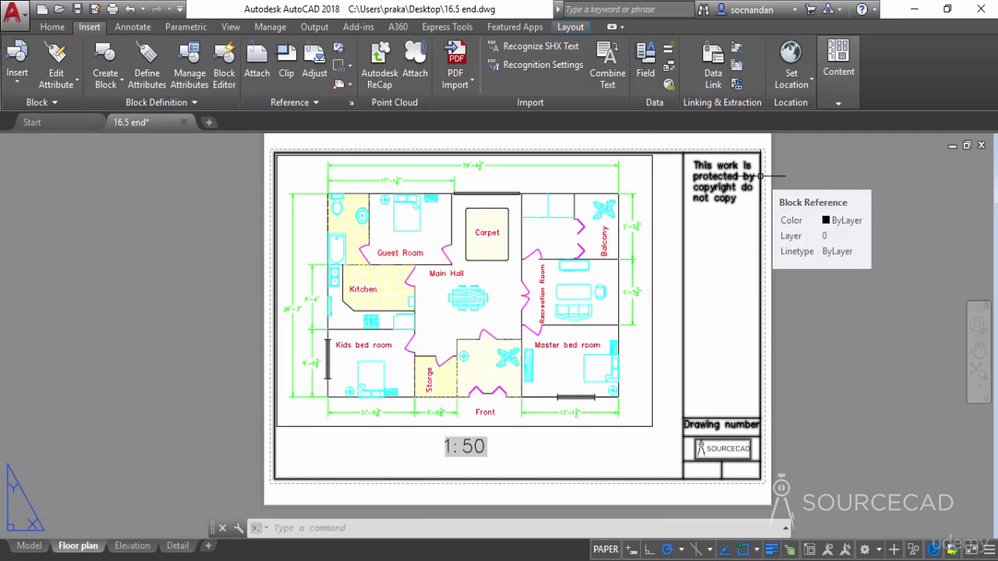
click(760, 176)
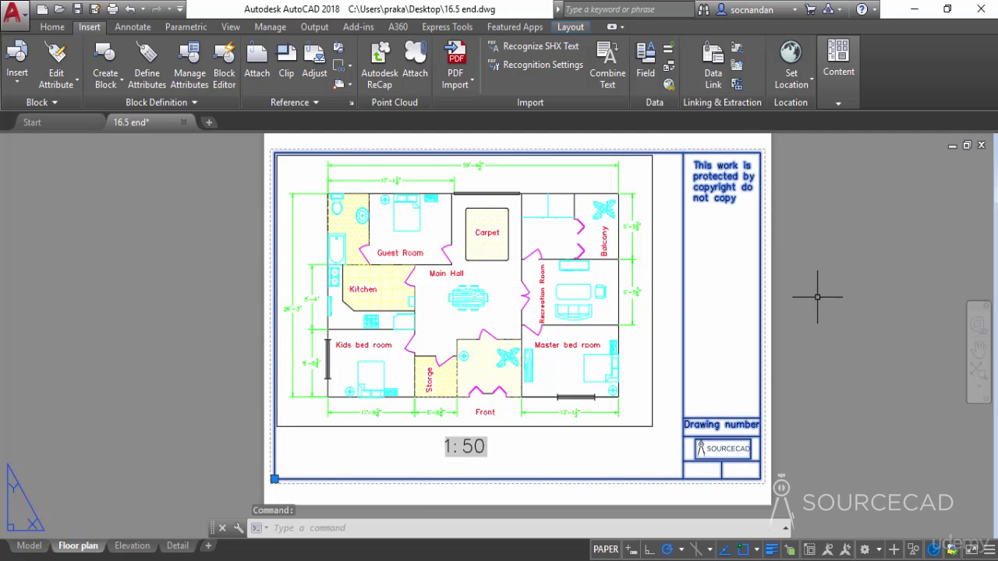
text(x)
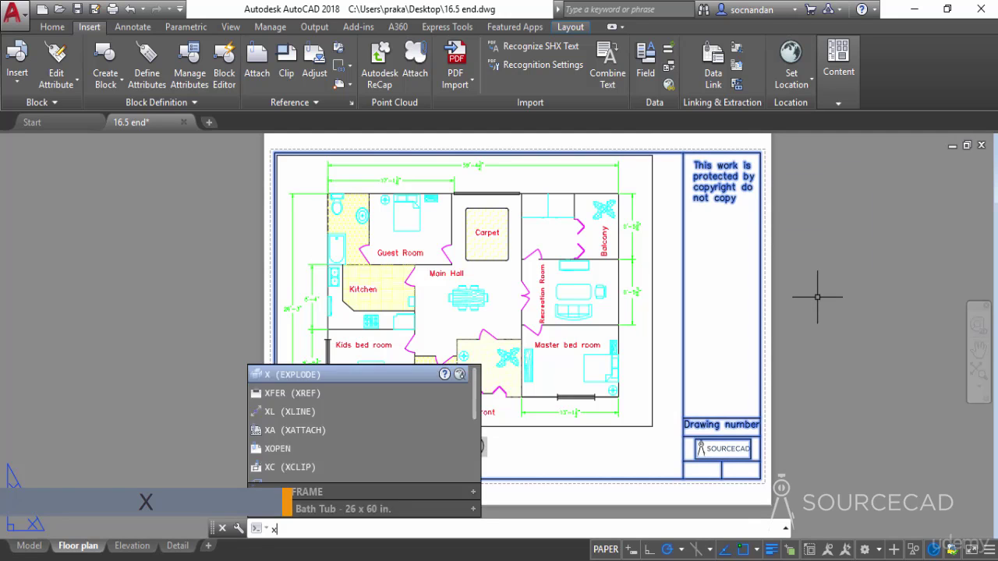
key(Return)
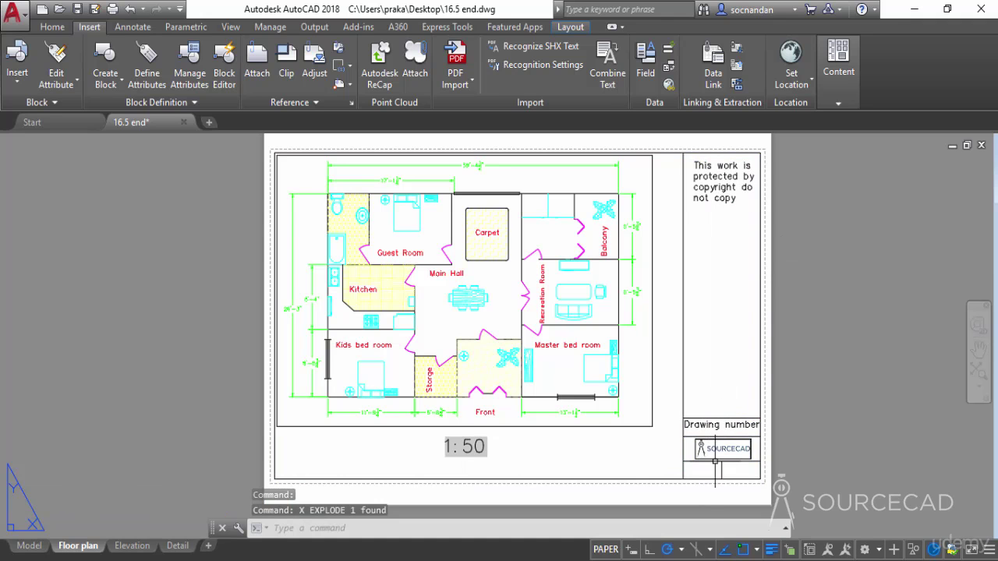
mouse_move(726, 477)
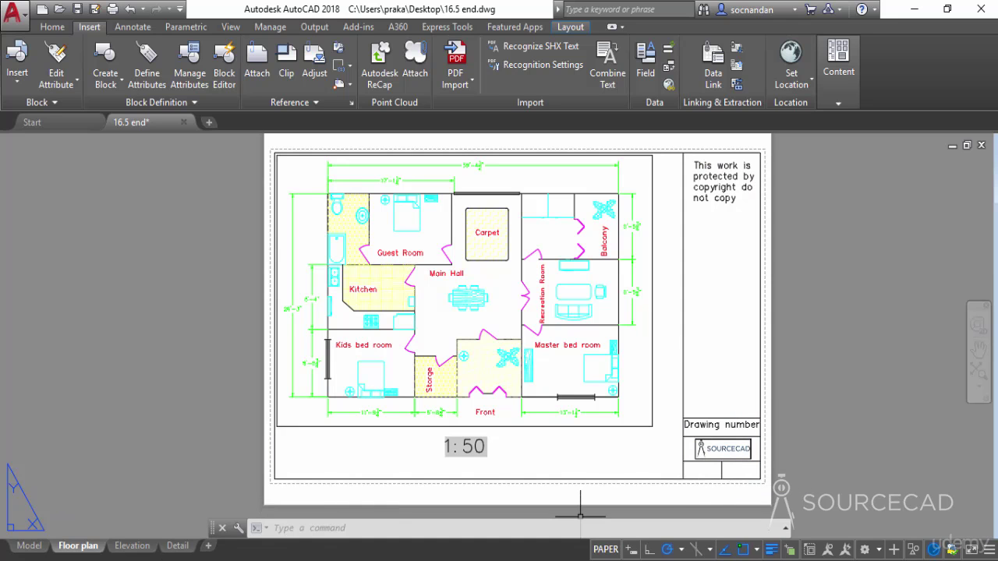
Step: Insert the Title block block into the Elevation layout, just inside the lower-left corner of the printable area
click(139, 547)
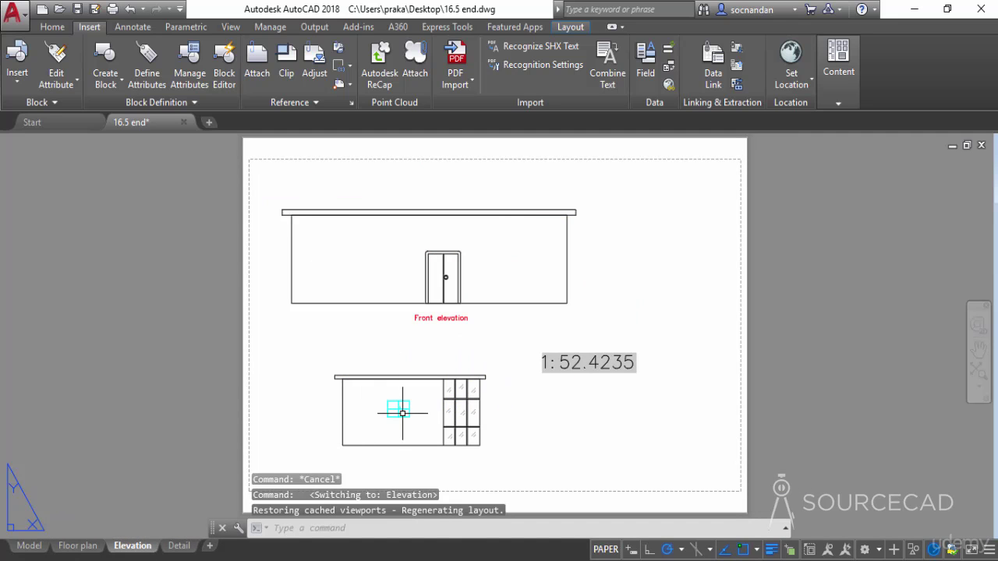
click(55, 28)
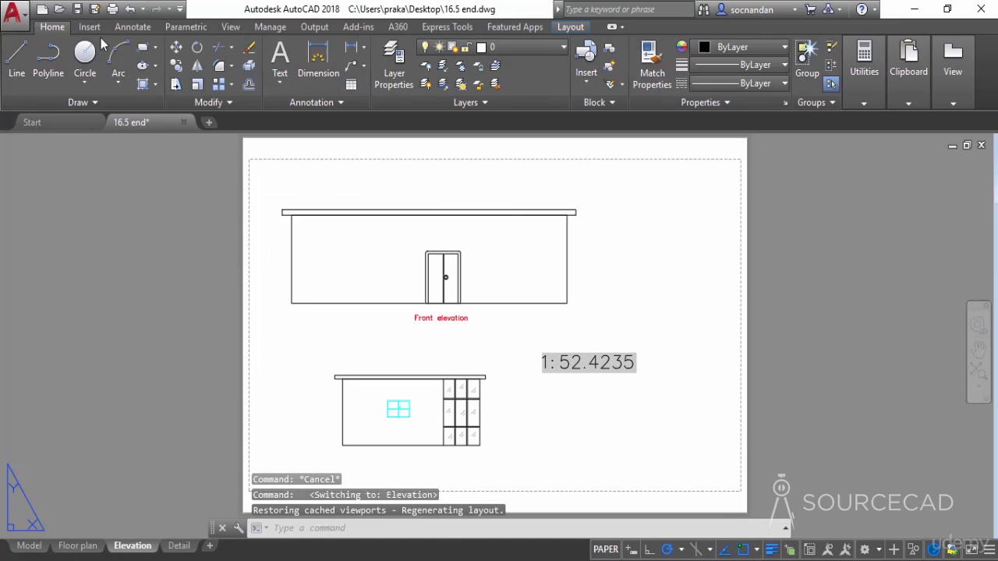
click(585, 72)
scroll(690, 191, down, 2)
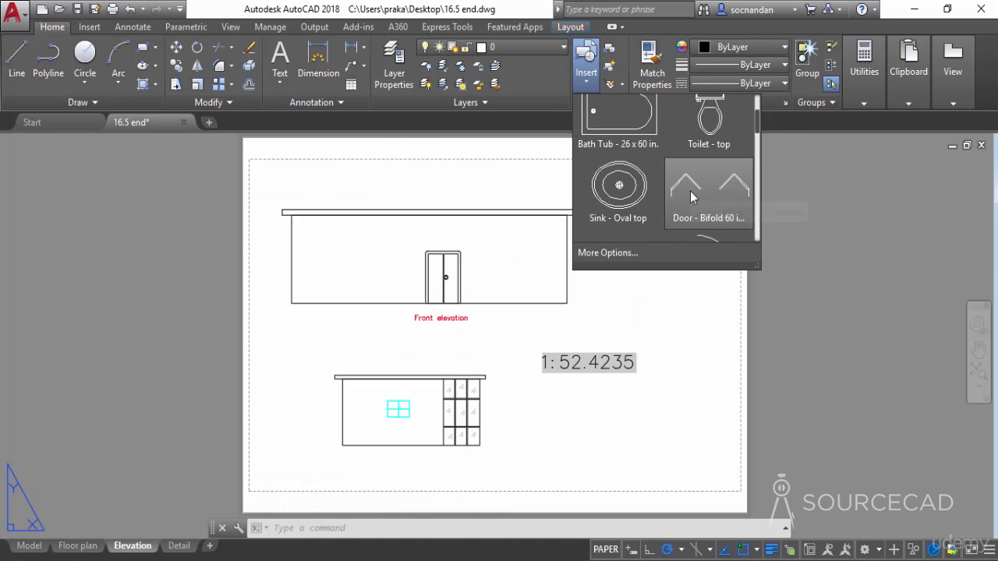
scroll(690, 193, down, 5)
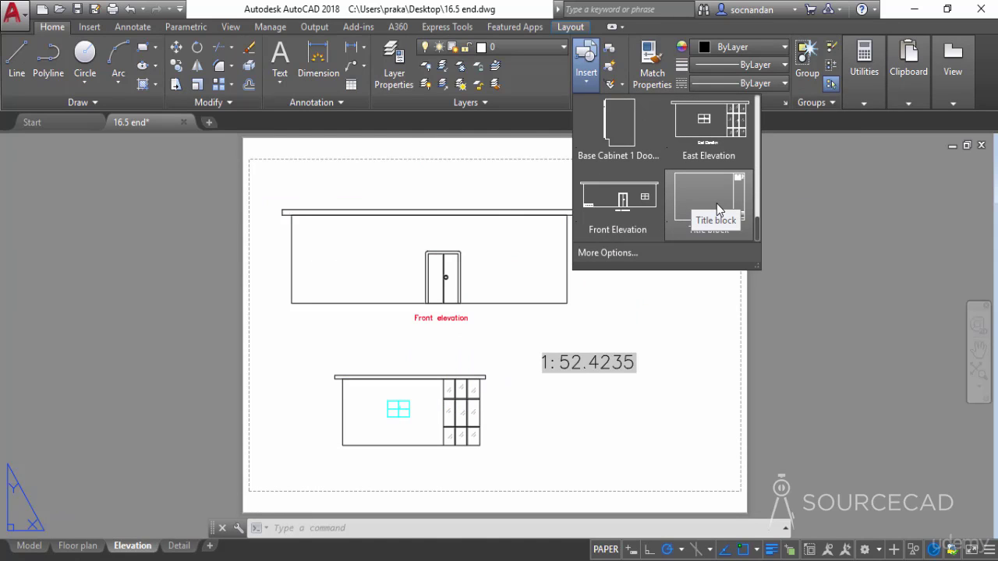
click(716, 204)
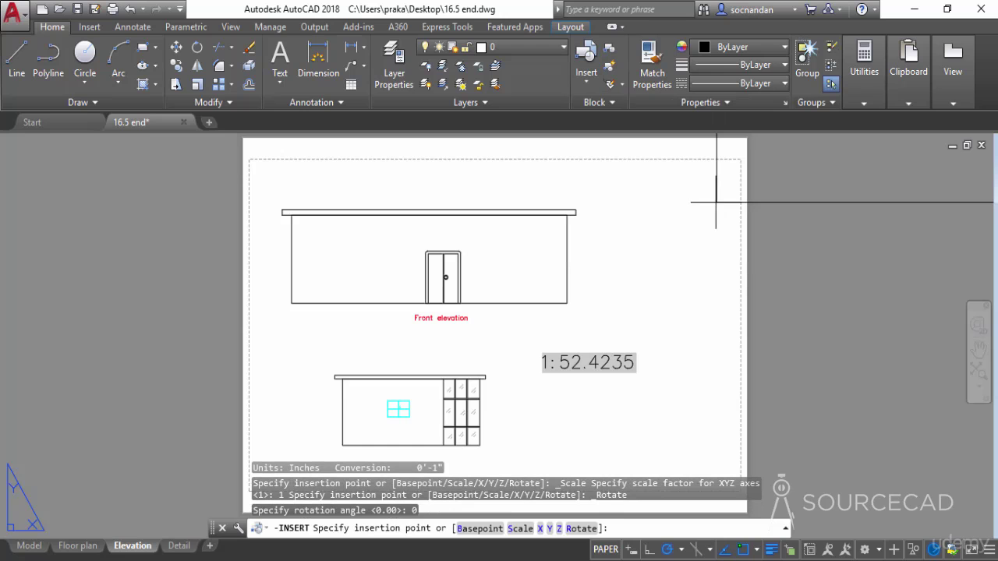
middle_drag(259, 429, 273, 336)
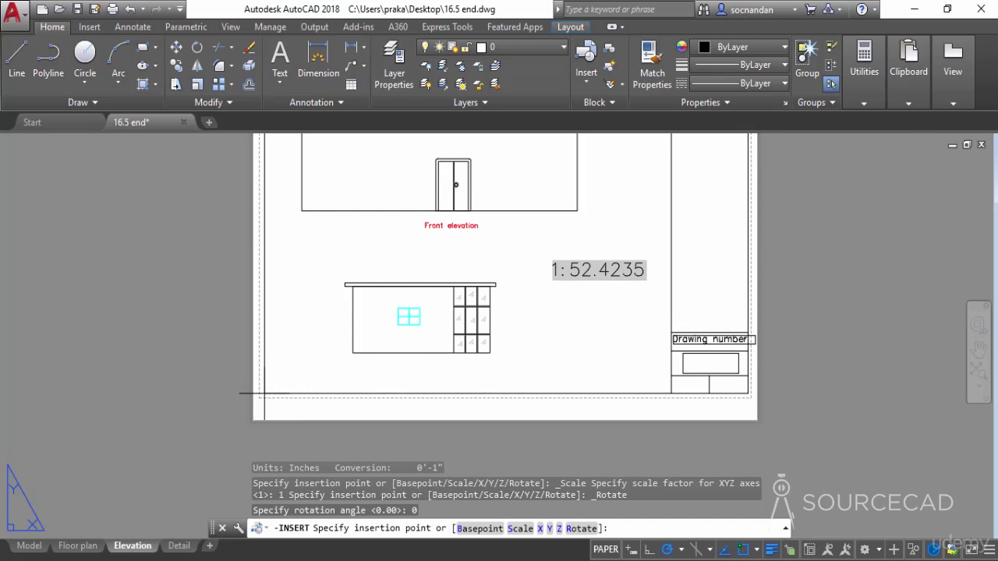
click(264, 393)
middle_drag(451, 222, 430, 315)
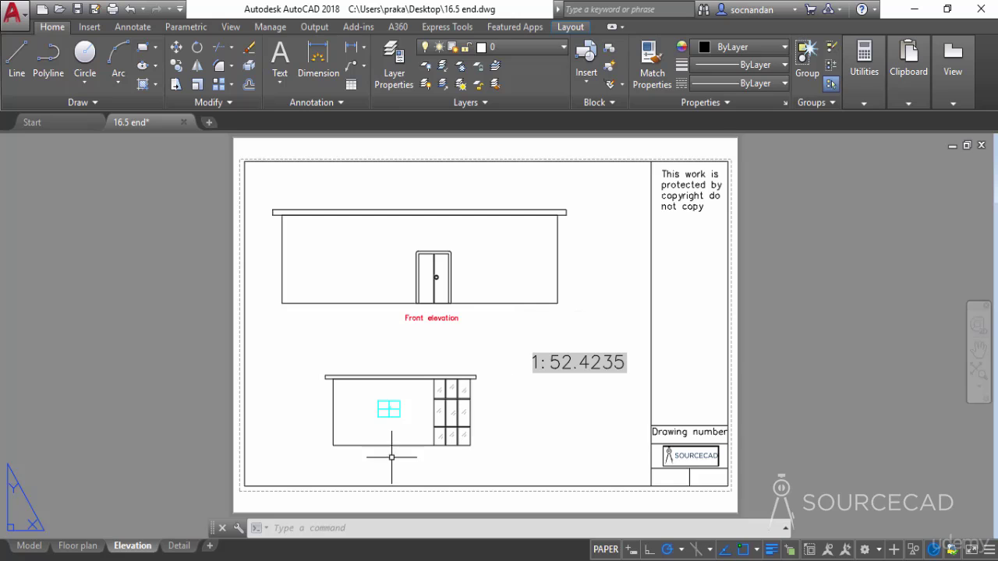
Step: Preview the Tutorial templates and add the D-Size Layout from the Tutorial-iArch template to the drawing
right_click(211, 550)
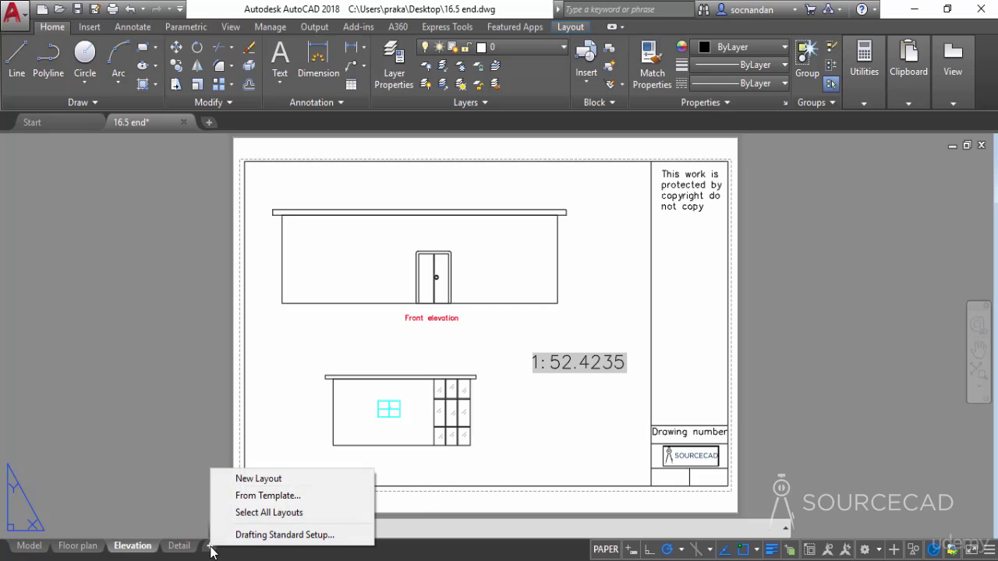
click(282, 497)
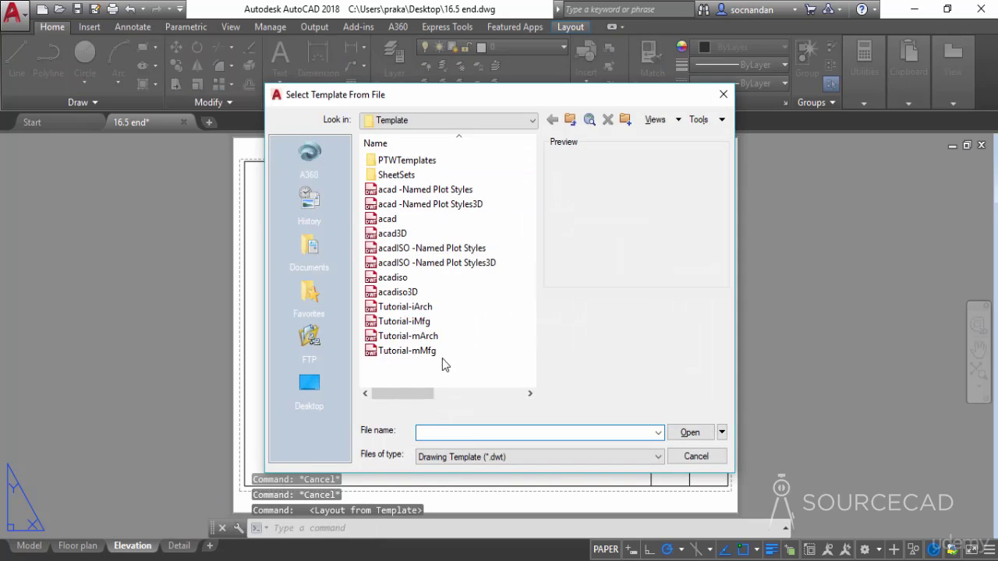
click(411, 309)
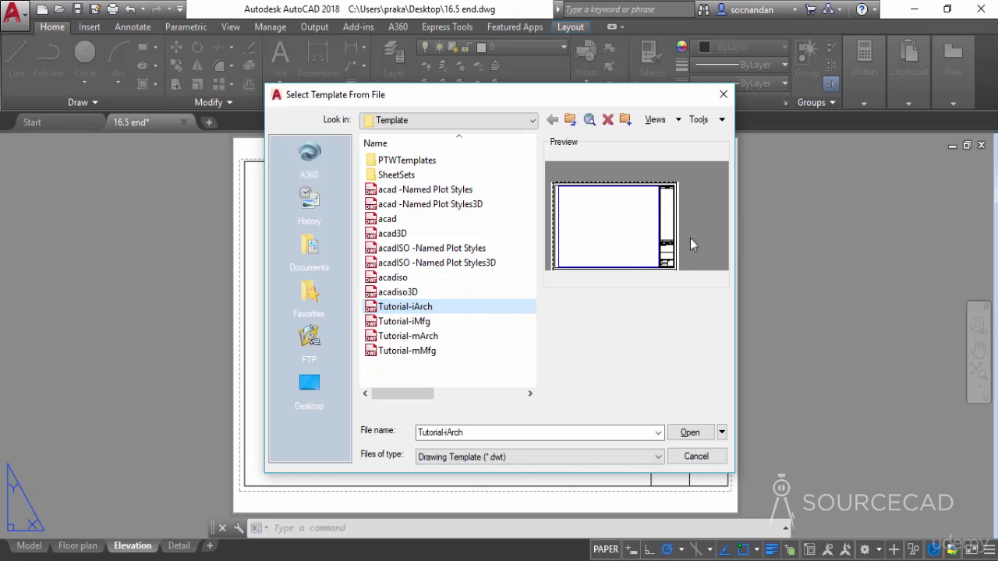
click(413, 326)
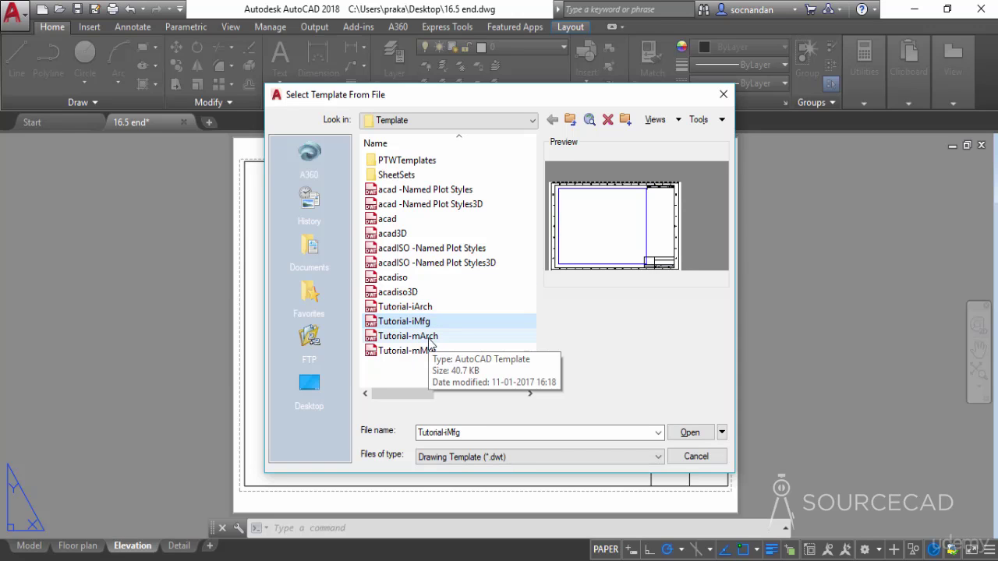
click(428, 337)
click(433, 352)
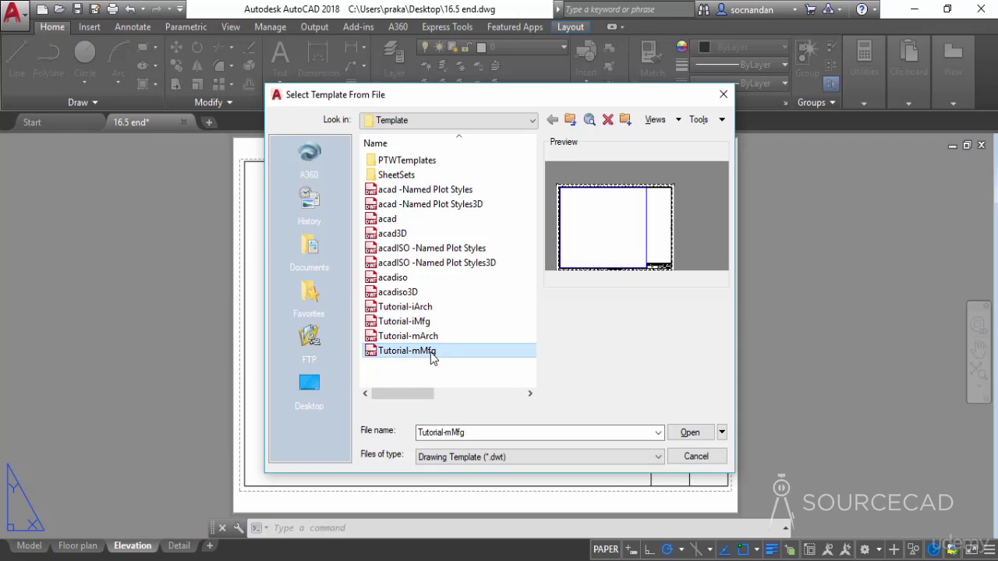
click(427, 309)
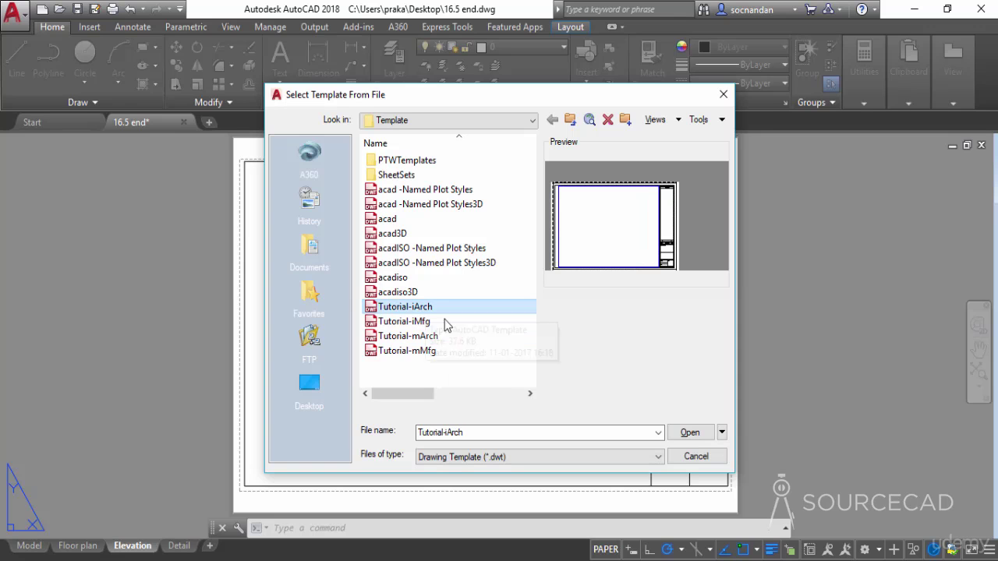
click(692, 435)
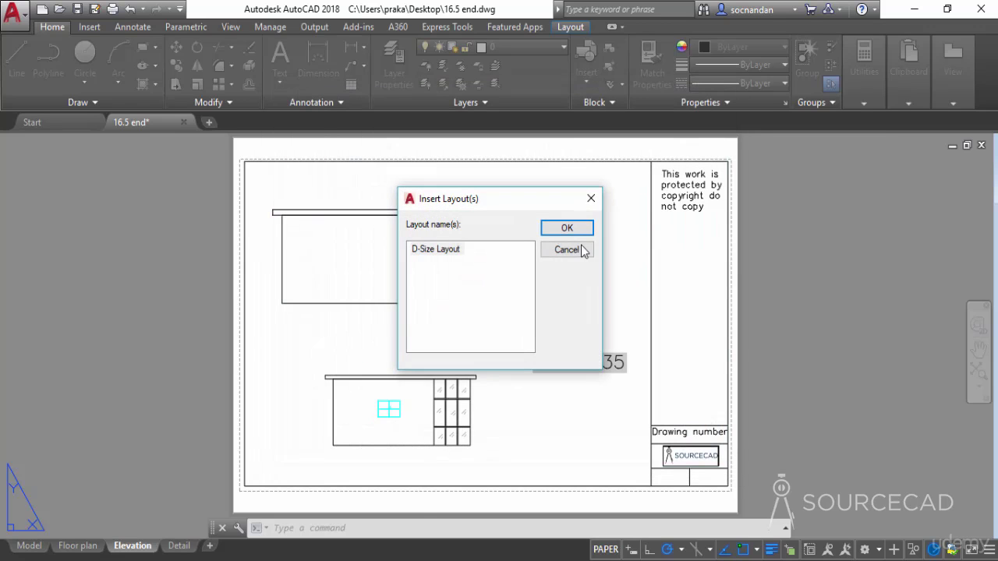
click(568, 232)
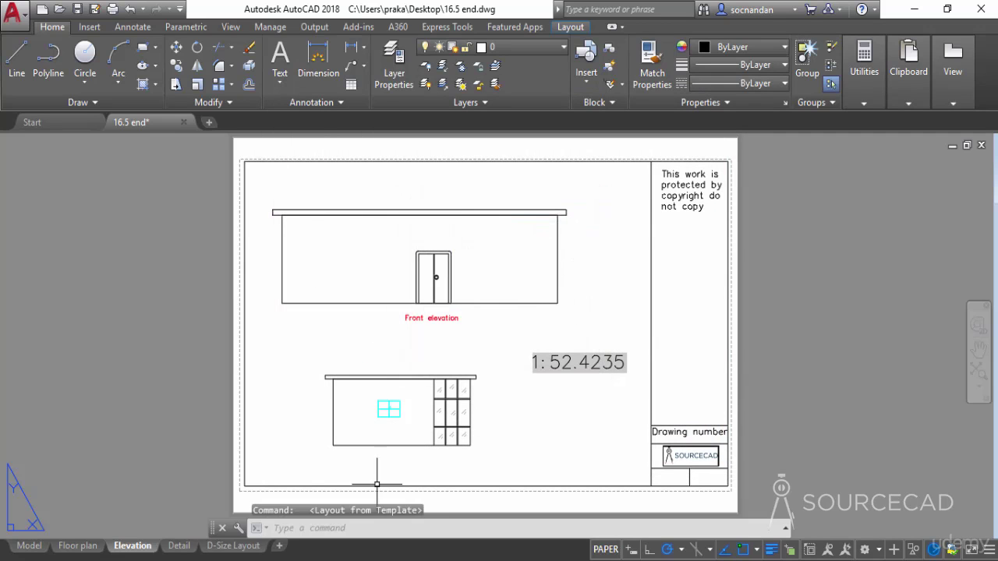
Step: Open the D-Size Layout and unlock the display of its blue viewport
click(233, 546)
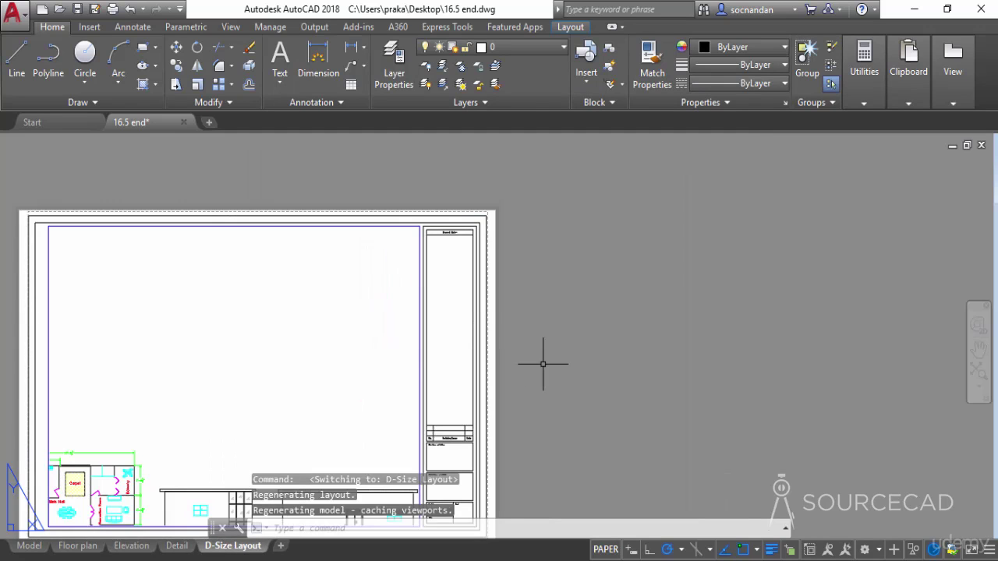
middle_drag(562, 387, 730, 323)
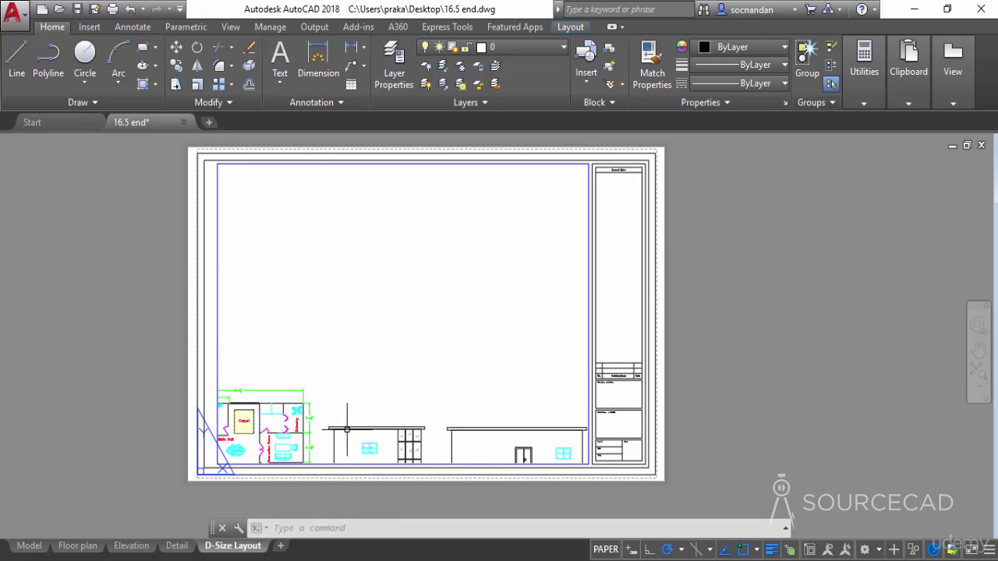
click(219, 222)
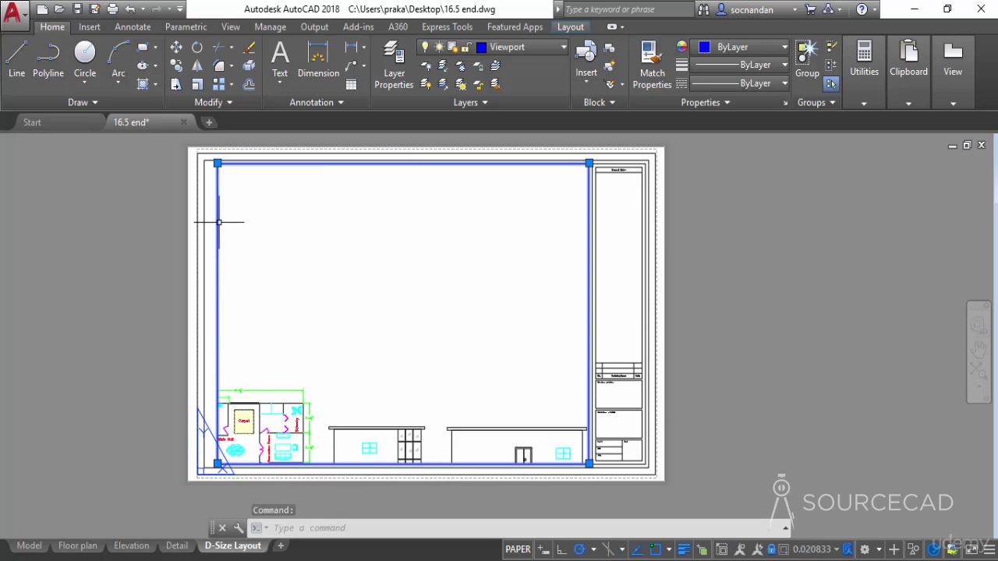
right_click(218, 222)
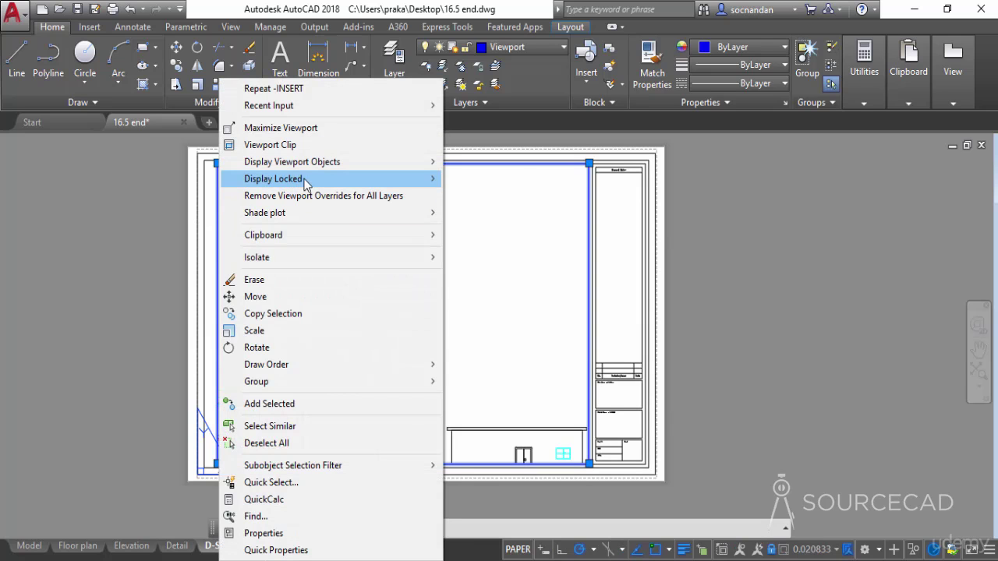
mouse_move(397, 185)
click(477, 195)
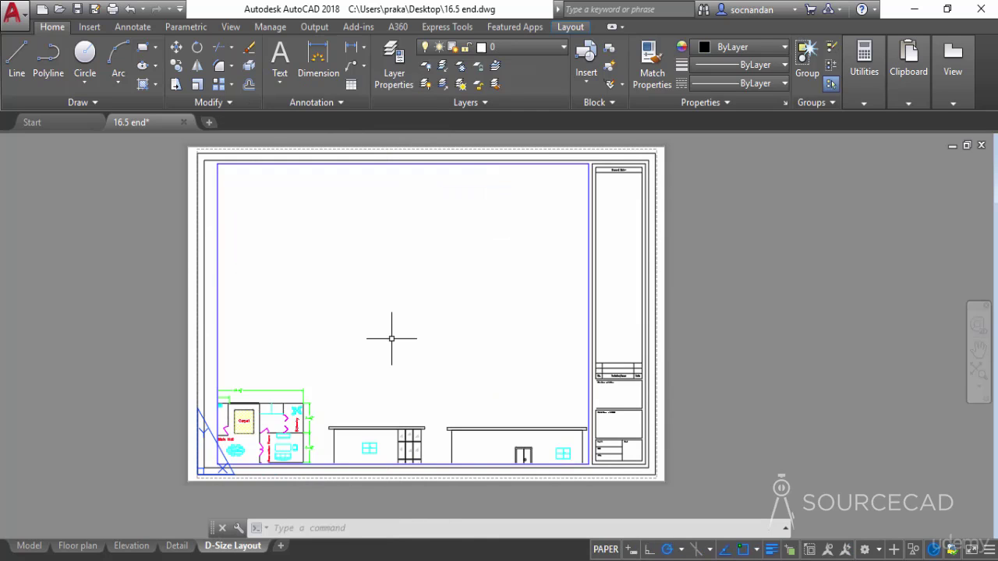
Step: Activate the D-Size Layout viewport and enlarge and centre the floor plan inside it
double_click(403, 311)
middle_drag(411, 323, 517, 216)
scroll(366, 308, up, 3)
middle_drag(384, 306, 438, 292)
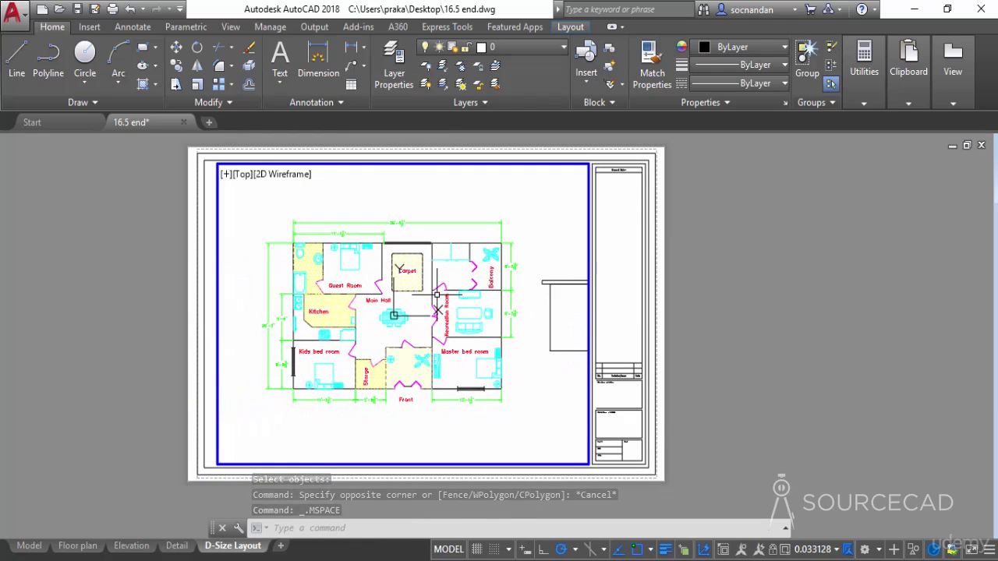
Step: Return from the viewport to paper space and explode the title block of the D-Size Layout
double_click(671, 211)
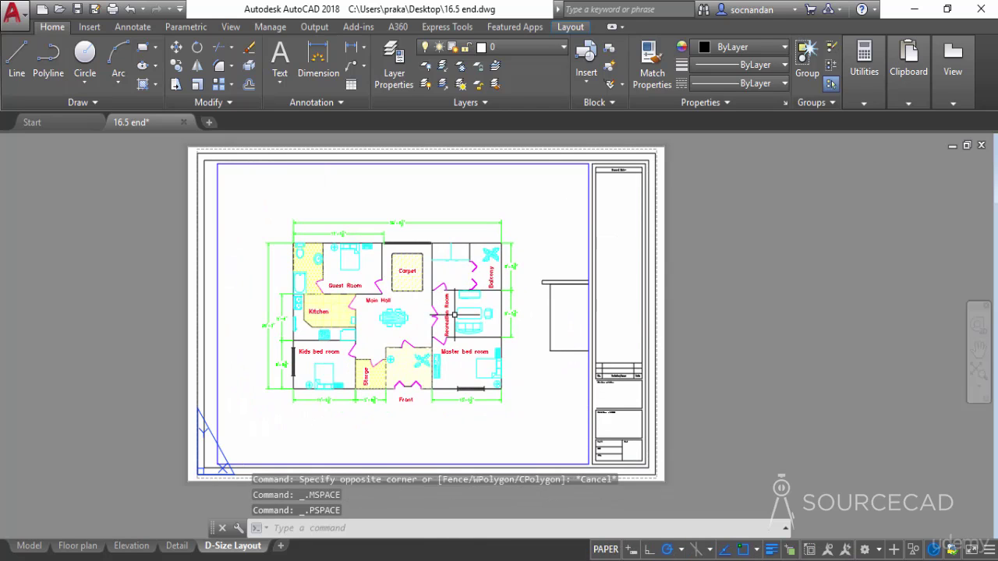
scroll(631, 413, up, 4)
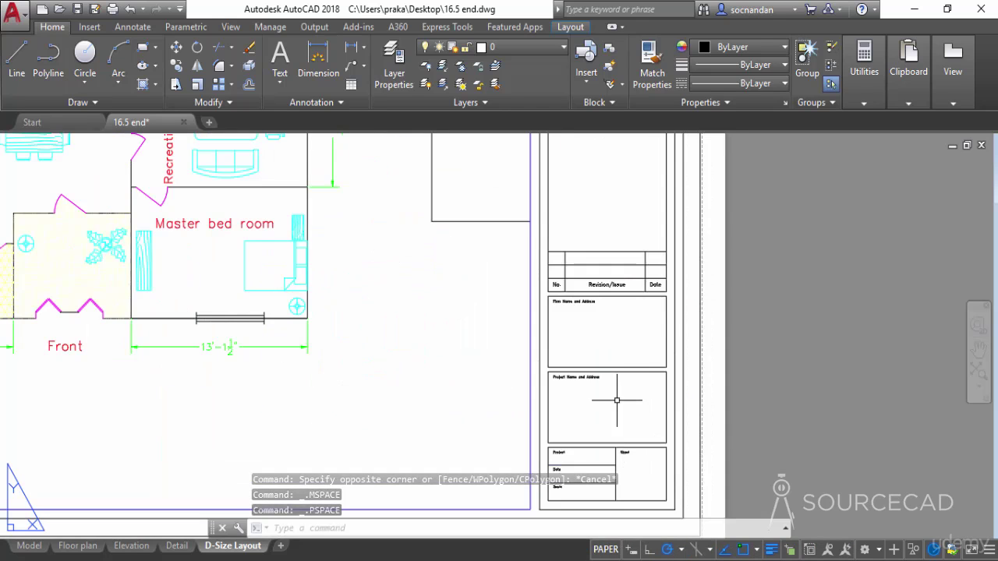
scroll(623, 401, up, 1)
click(617, 230)
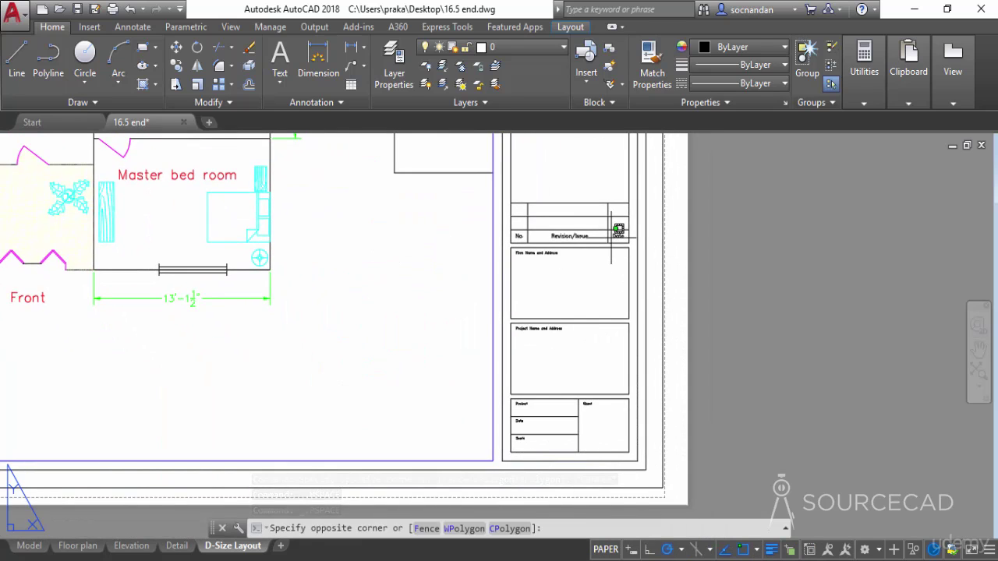
click(594, 241)
click(730, 271)
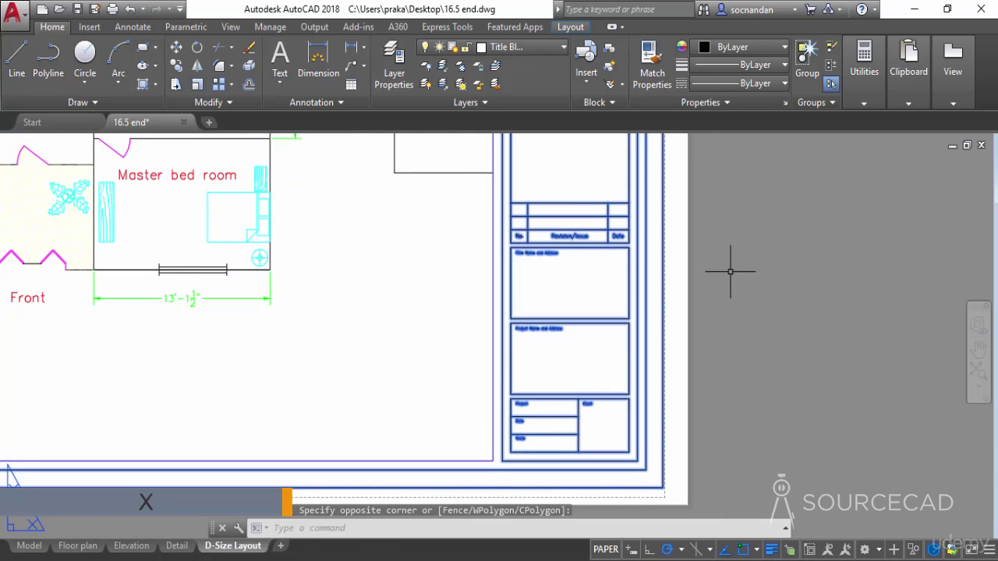
click(731, 271)
key(Return)
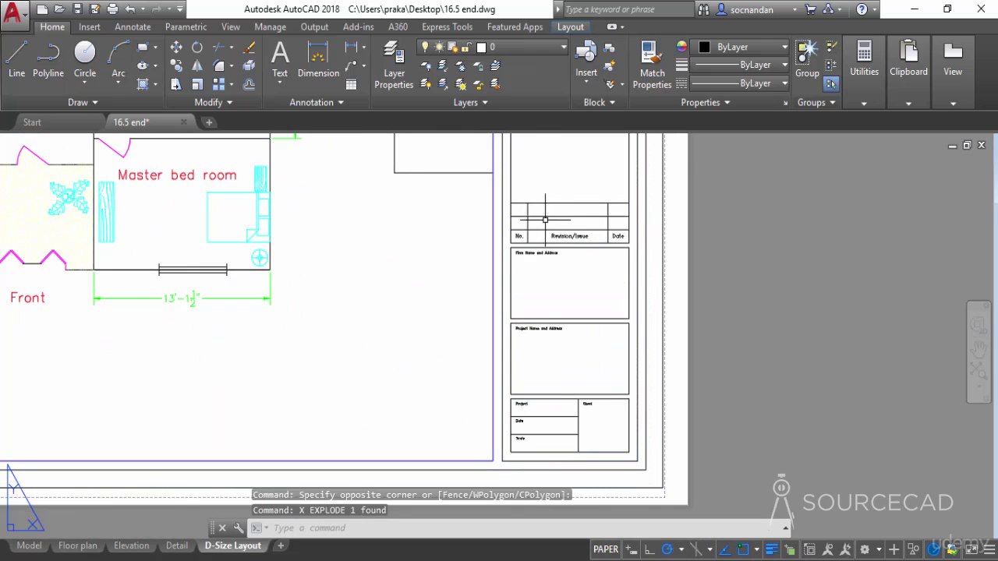
Step: Delete the D-Size Layout from the drawing and confirm its removal
scroll(582, 285, down, 5)
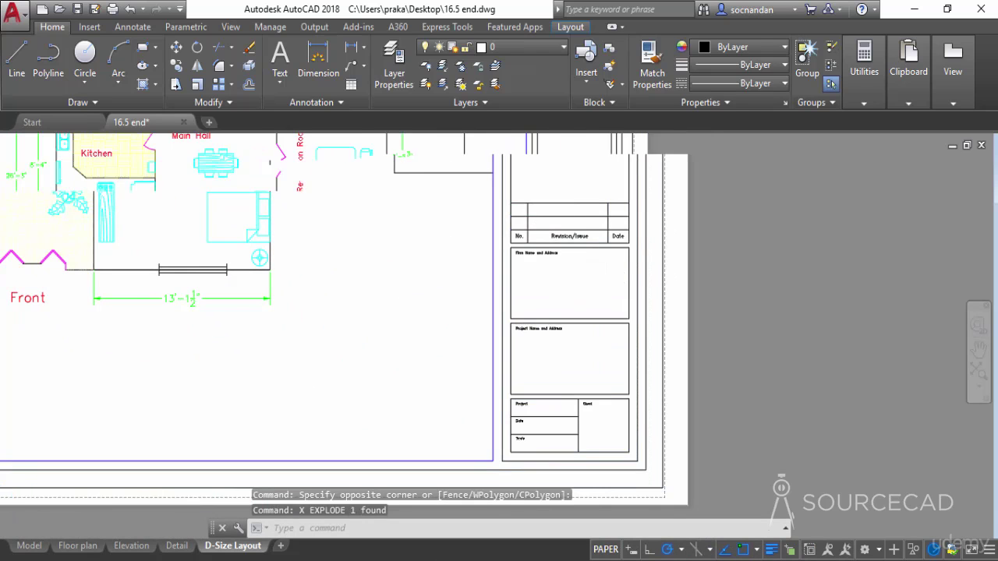
middle_drag(566, 266, 576, 281)
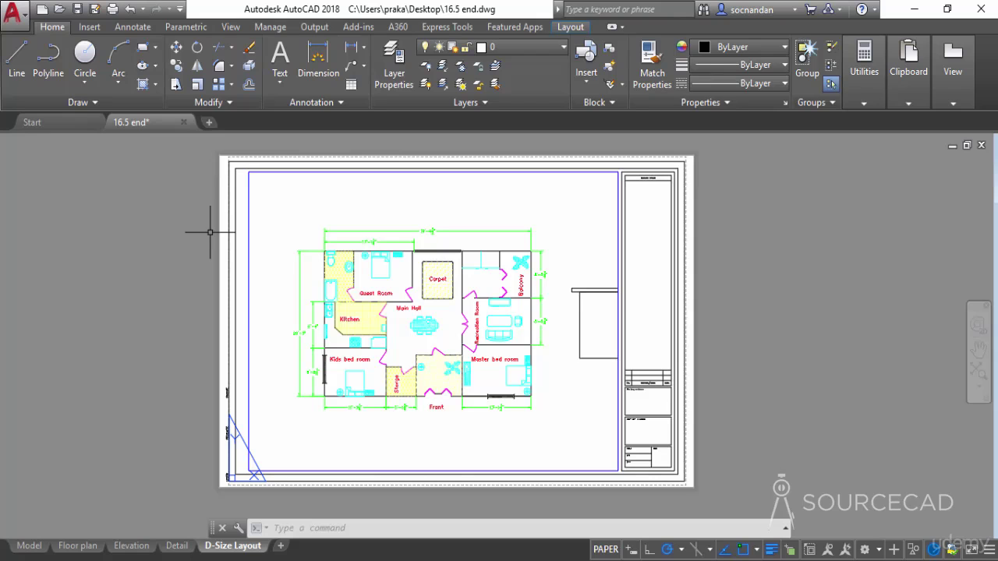
right_click(246, 552)
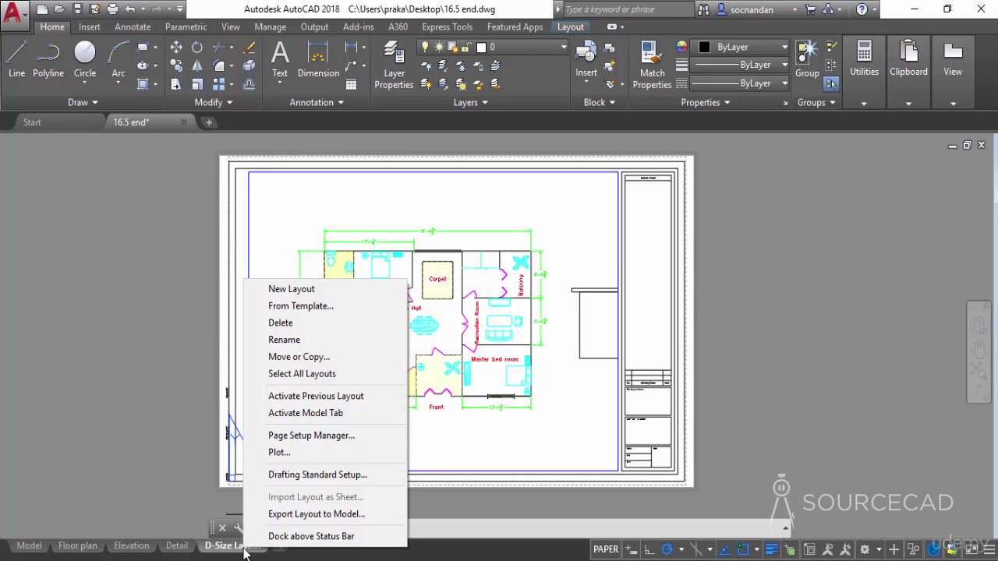
click(327, 323)
click(519, 345)
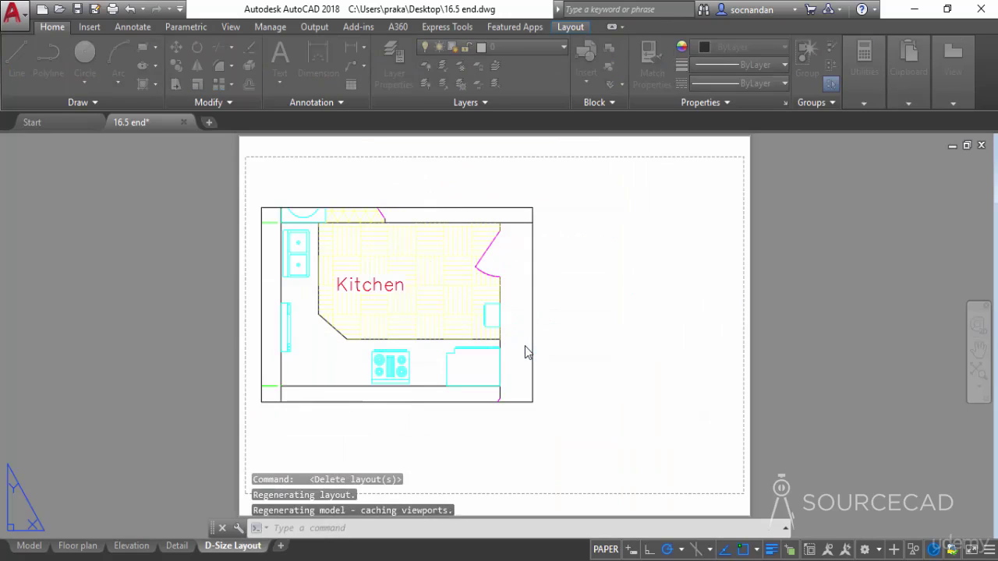